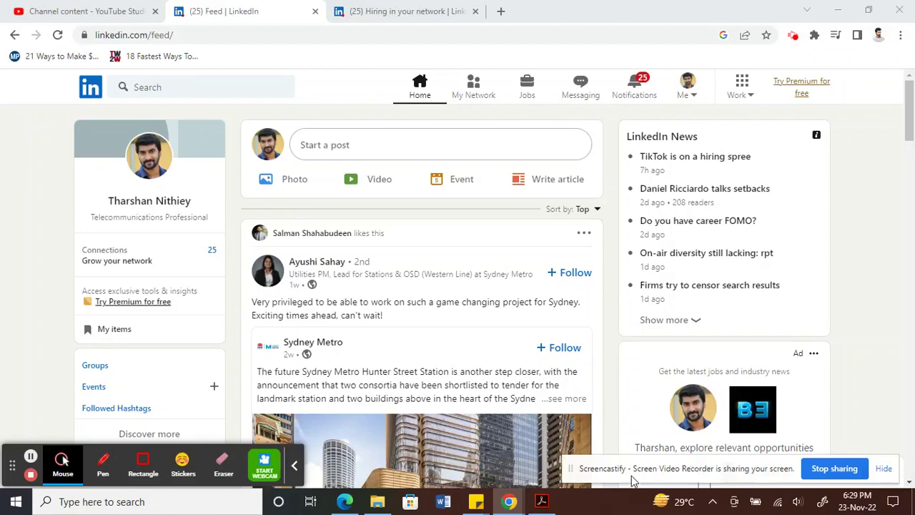
# Go to the LinkedIn Jobs page and find the Hiring in your network list
pyautogui.moveTo(633, 477); pyautogui.dragTo(638, 479)
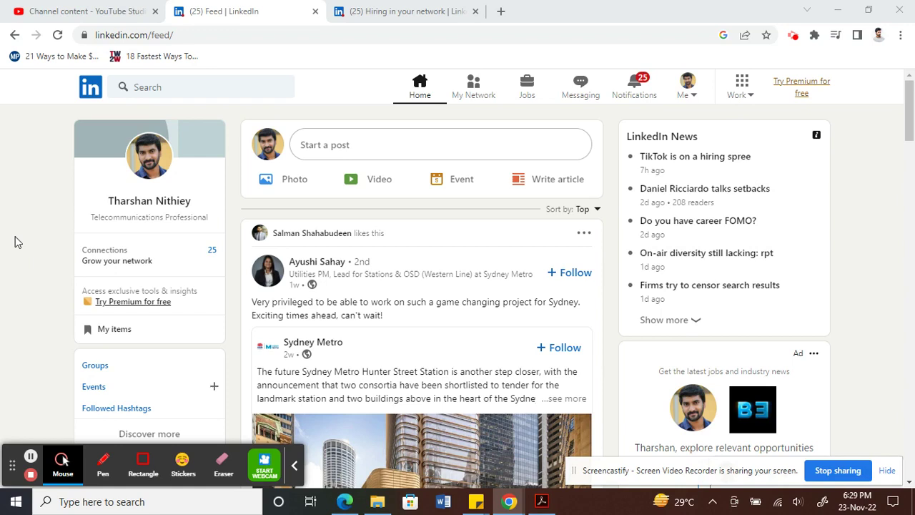
pyautogui.click(16, 186)
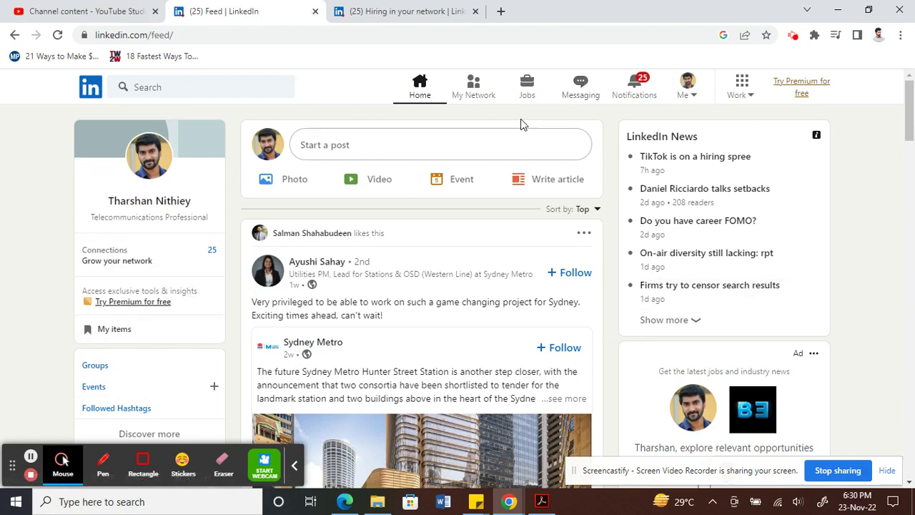
pyautogui.click(526, 93)
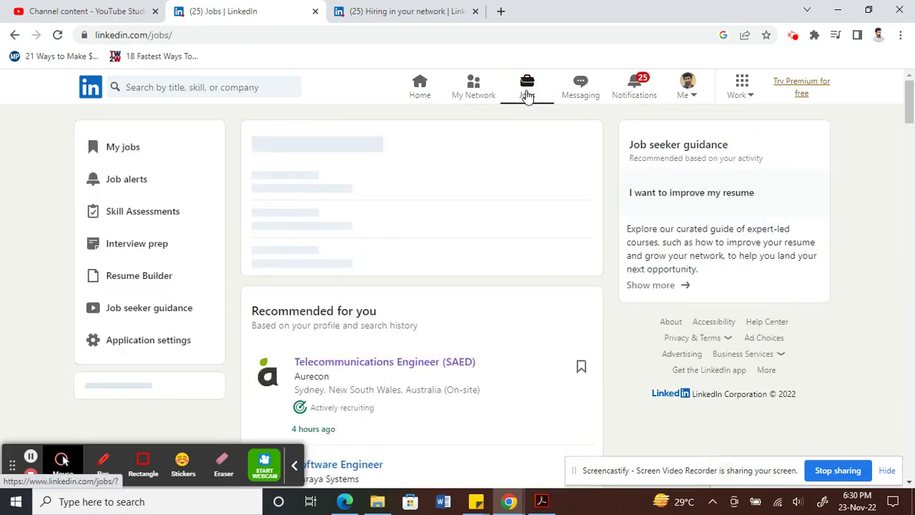
pyautogui.scroll(-3, 40, 226)
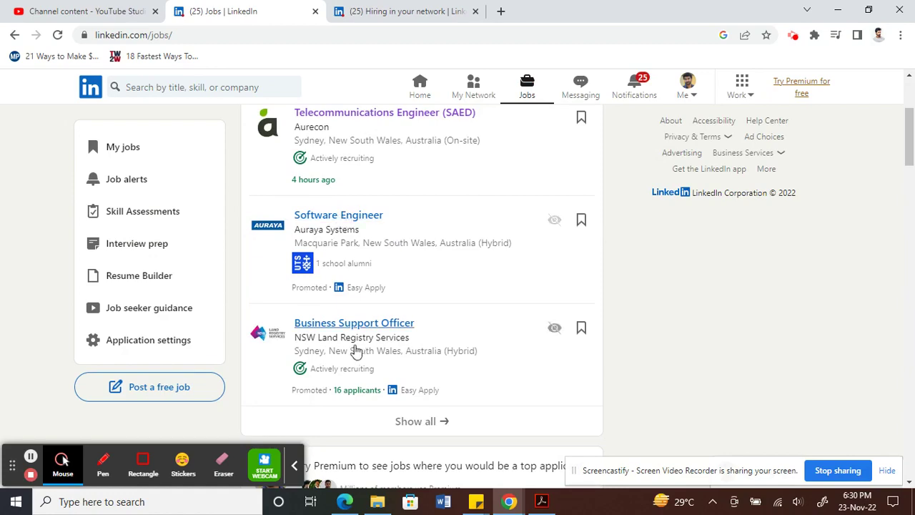
pyautogui.scroll(-2, 279, 317)
pyautogui.scroll(-2, 278, 317)
pyautogui.scroll(-3, 231, 317)
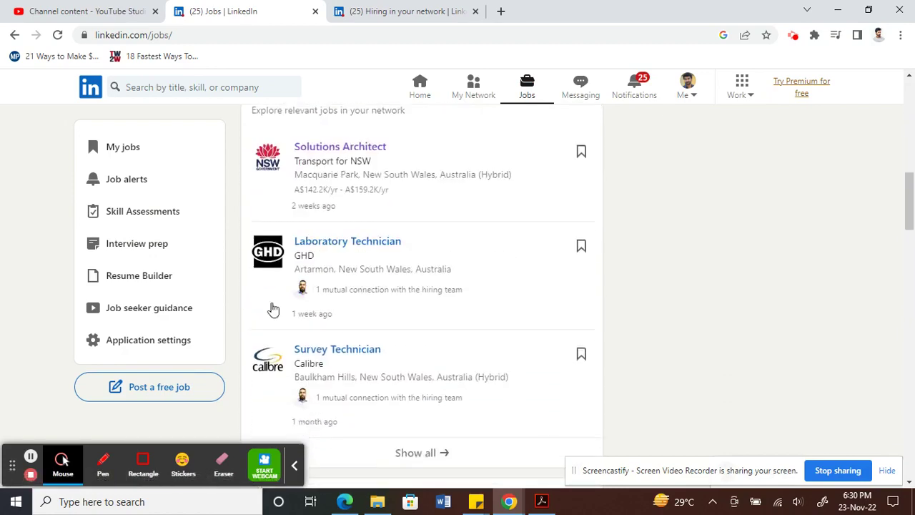
pyautogui.scroll(1, 317, 247)
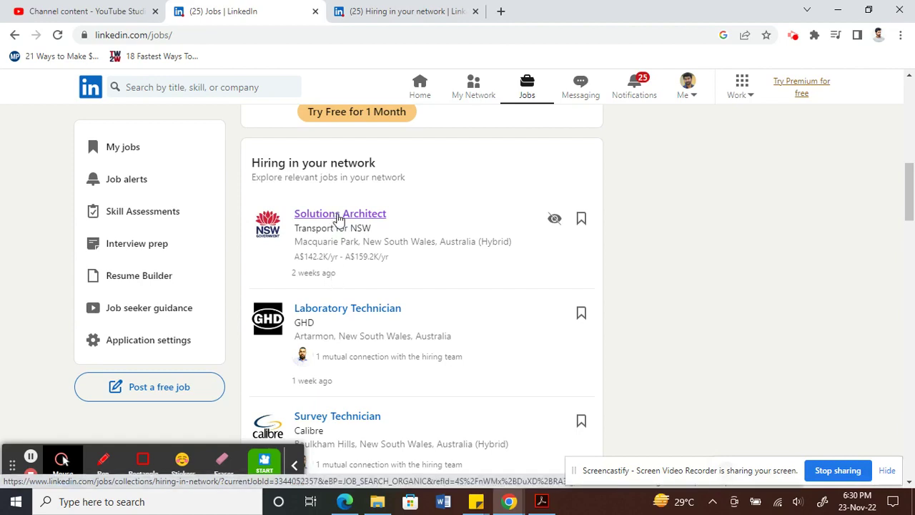
# Open the Transport for NSW Solutions Architect posting in a new tab and read it
pyautogui.middleClick(339, 218)
pyautogui.click(476, 11)
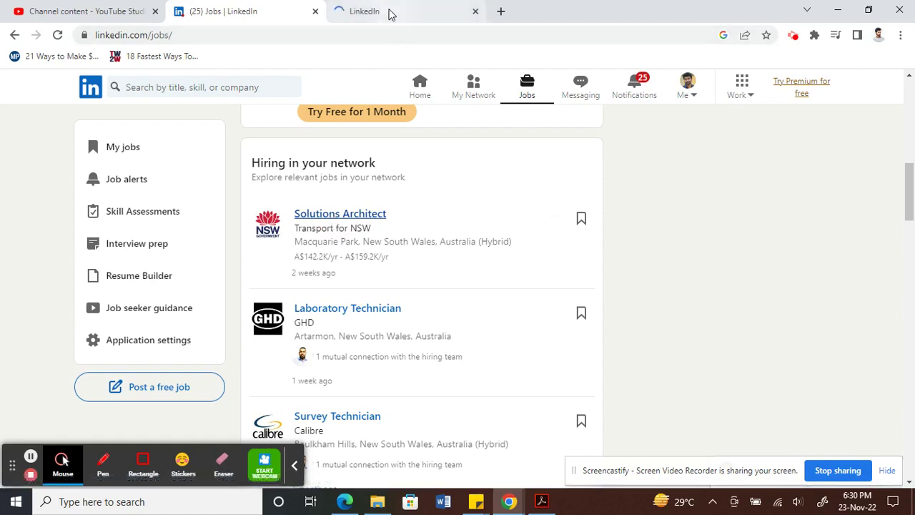
pyautogui.click(388, 13)
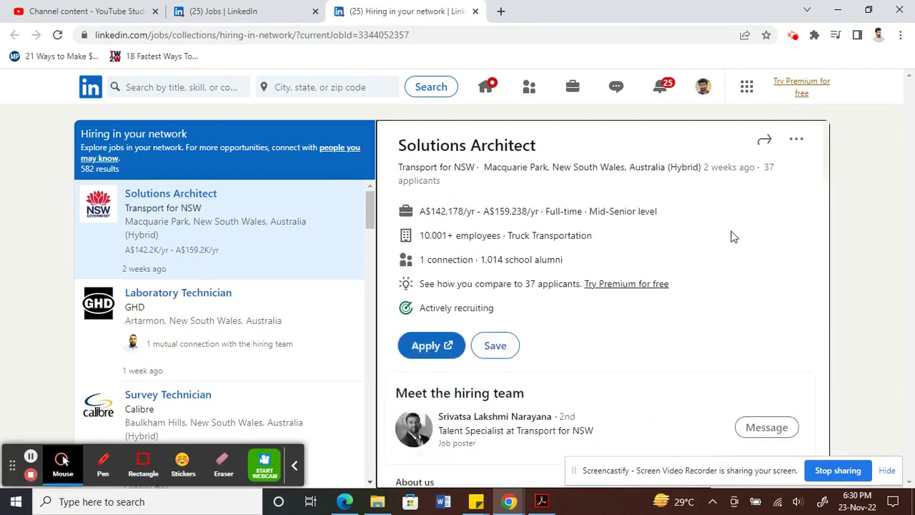
pyautogui.scroll(-1, 732, 237)
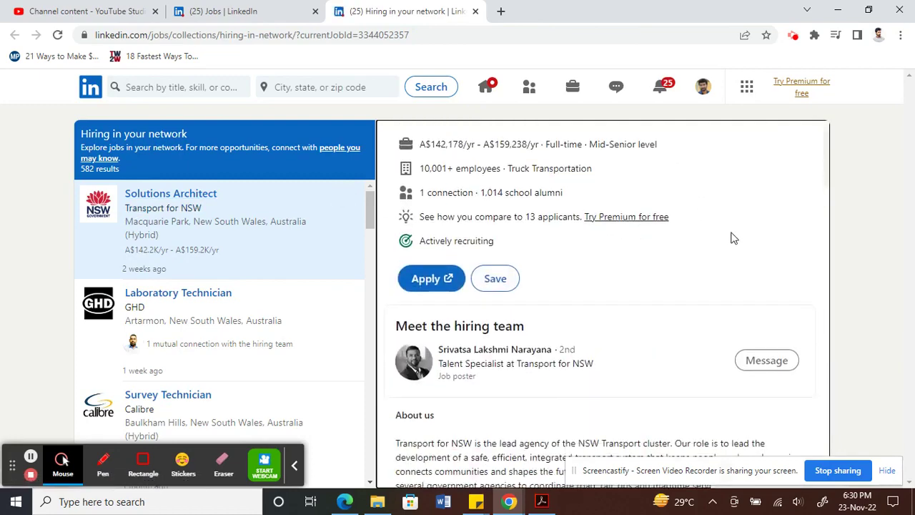
pyautogui.scroll(-1, 732, 237)
pyautogui.scroll(-1, 677, 344)
pyautogui.scroll(3, 672, 341)
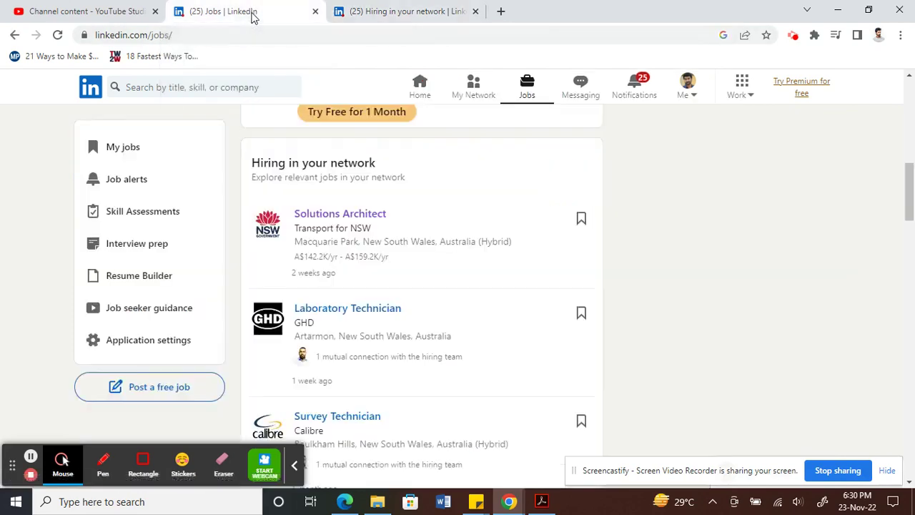
# Back on the Jobs page, enter 'Transport NSW' as the job search keyword
pyautogui.click(253, 13)
pyautogui.scroll(5, 51, 204)
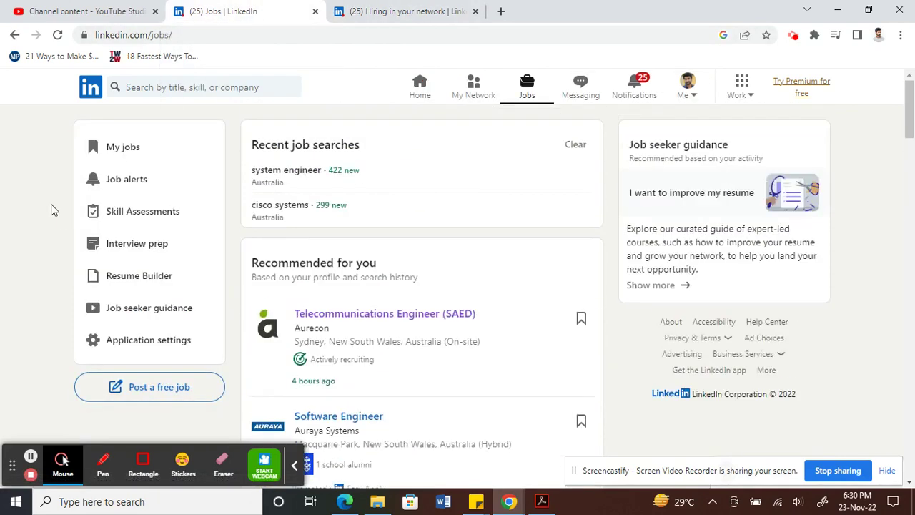
pyautogui.click(141, 86)
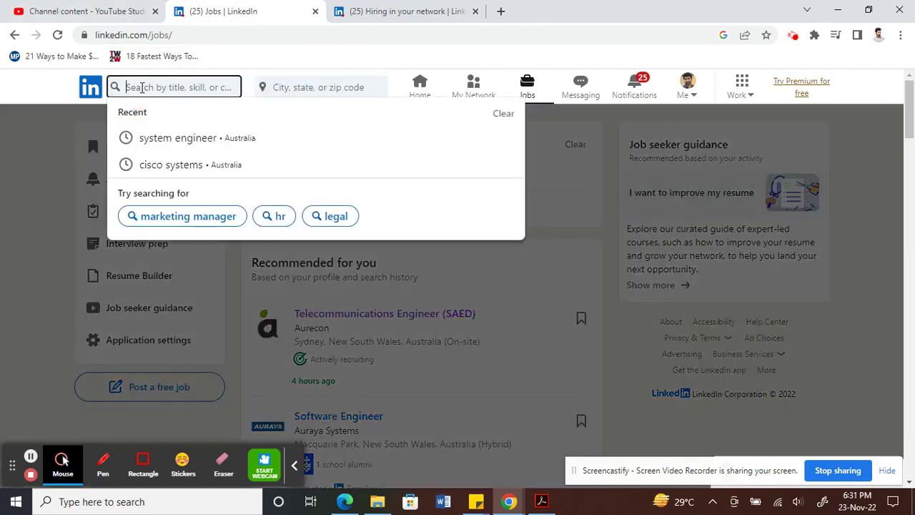
pyautogui.write('Transo')
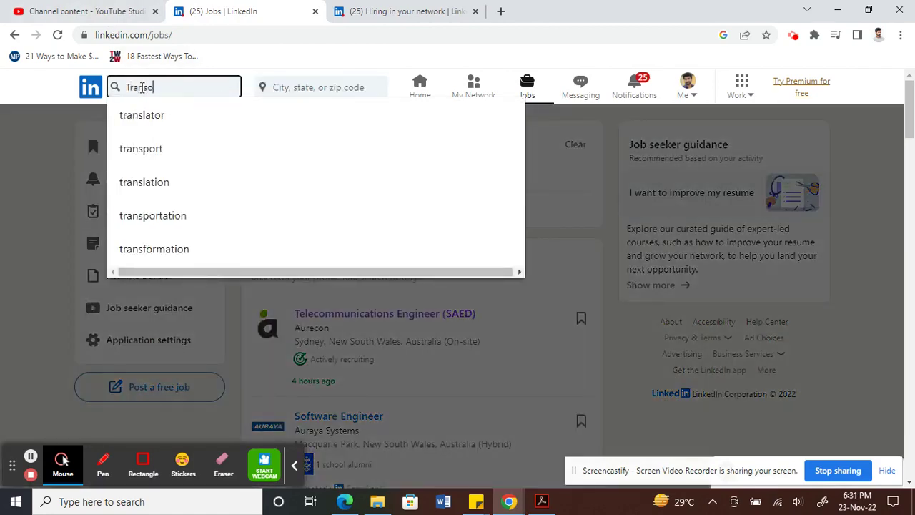
pyautogui.press('BackSpace')
pyautogui.press('BackSpace')
pyautogui.press('BackSpace')
pyautogui.write('nsport NSW')
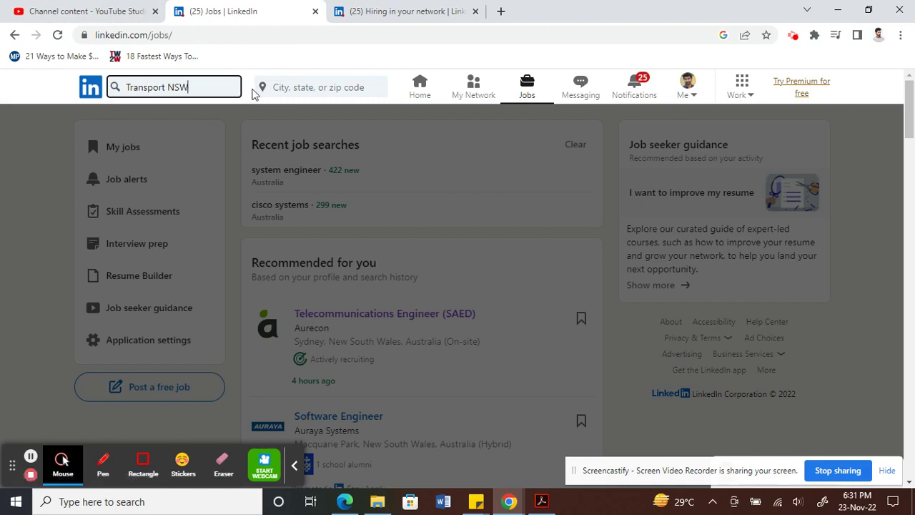
pyautogui.click(113, 91)
# Set the job search location to Australia, bringing up 400 Transport NSW openings
pyautogui.click(779, 502)
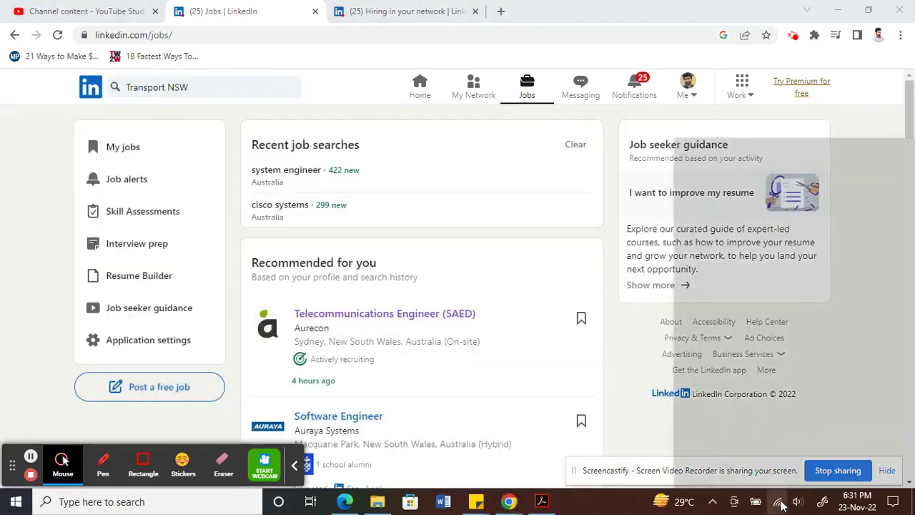
pyautogui.click(620, 332)
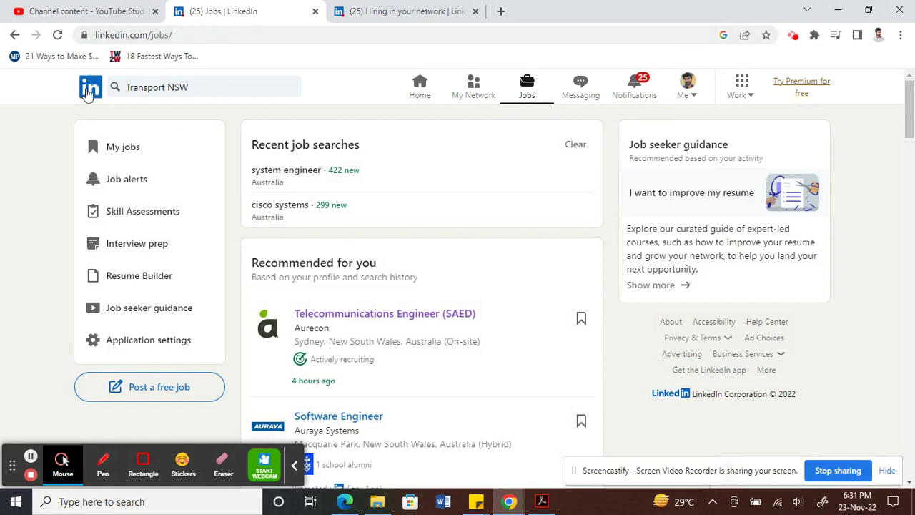
pyautogui.click(118, 89)
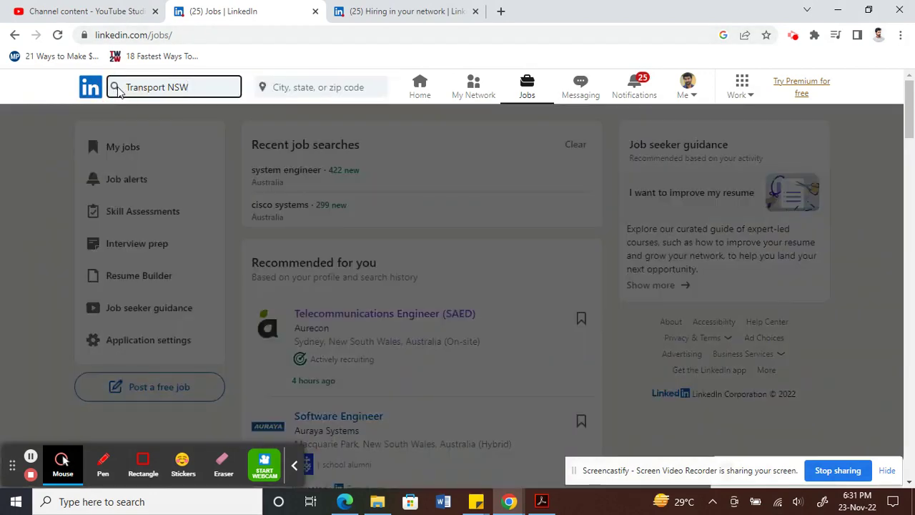
pyautogui.click(280, 87)
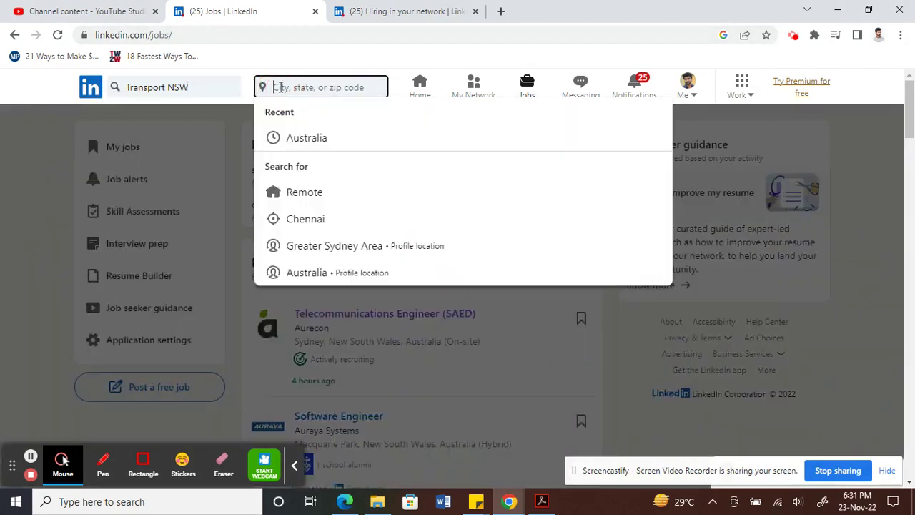
pyautogui.click(295, 137)
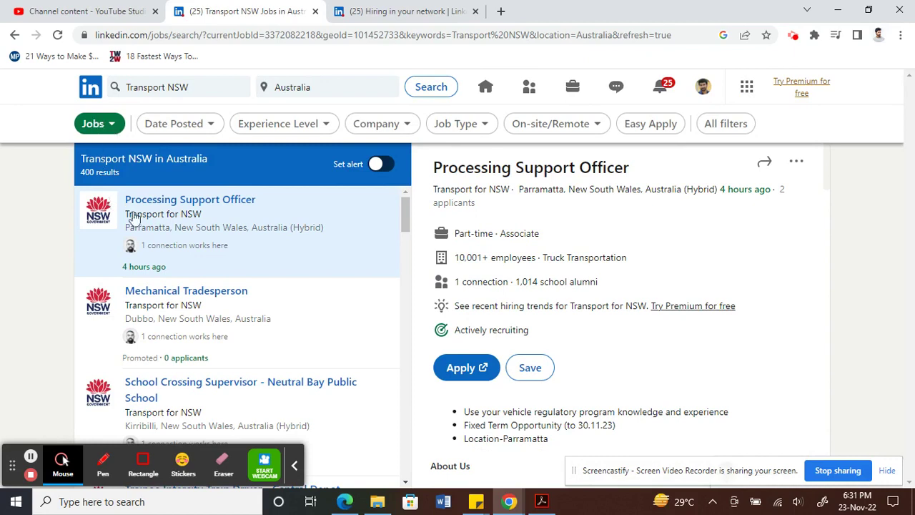
# Follow the '1 connection works here' link under the Processing Support Officer listing
pyautogui.click(116, 89)
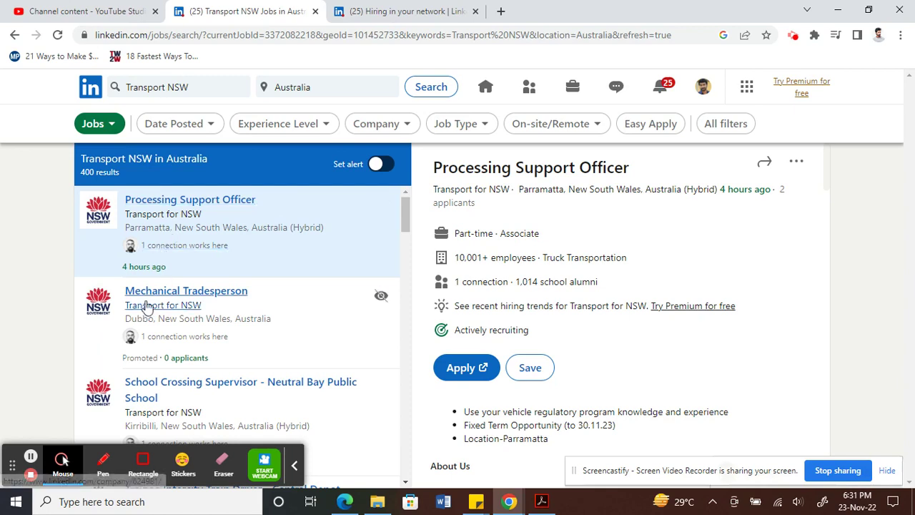
pyautogui.moveTo(171, 246)
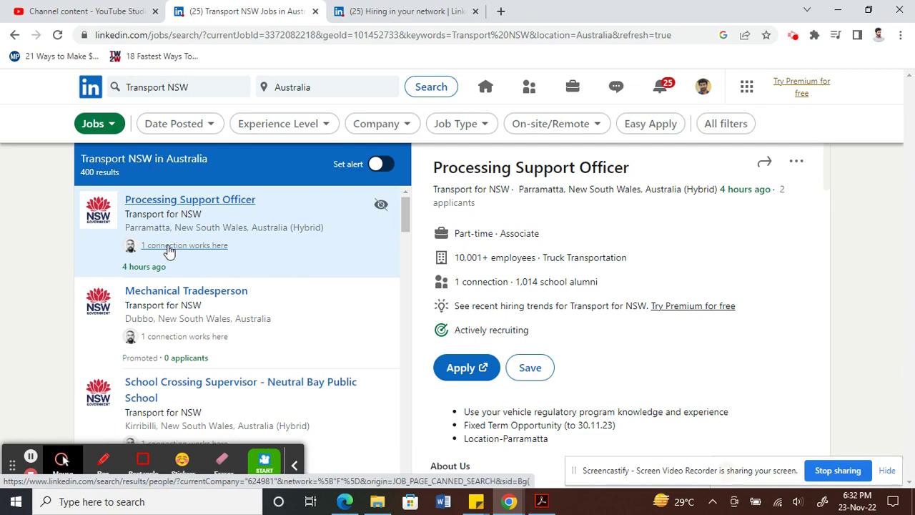
# Start a New message draft to the only 1st-degree Transport for NSW connection
pyautogui.click(169, 247)
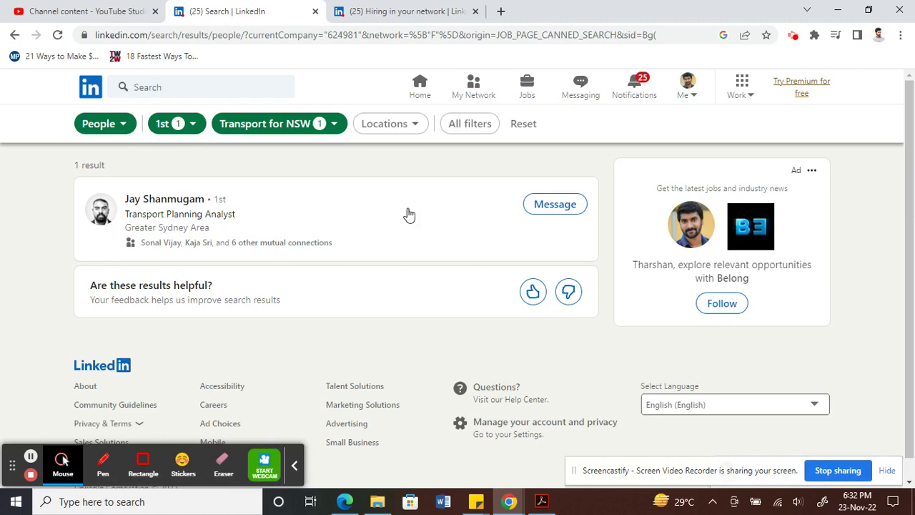
pyautogui.click(544, 206)
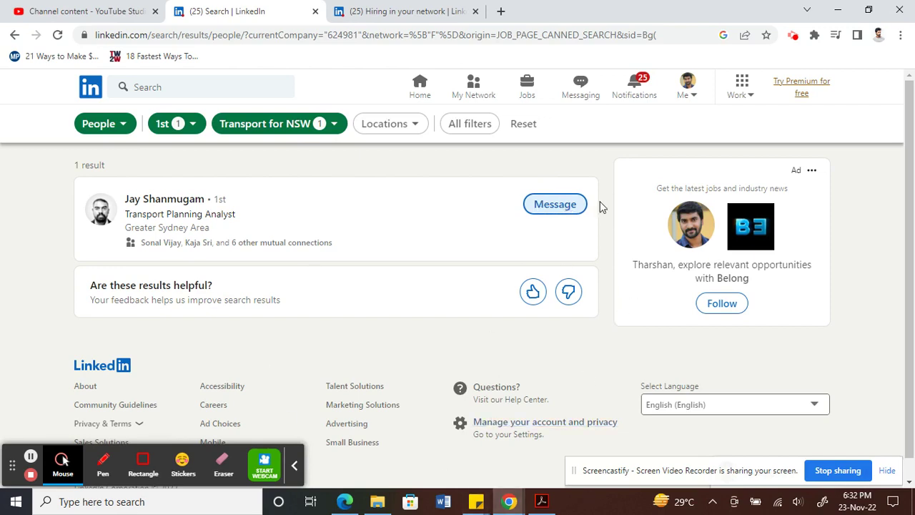
pyautogui.click(561, 206)
pyautogui.scroll(-1, 32, 244)
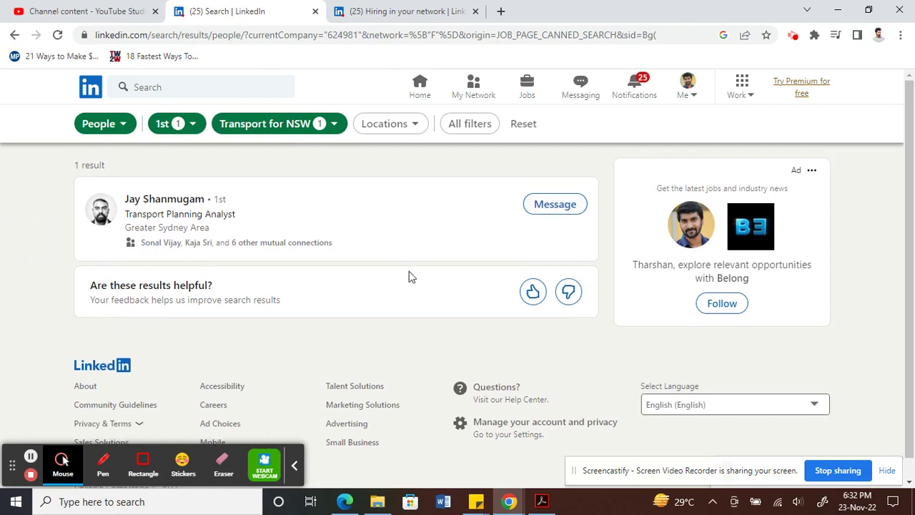
pyautogui.click(545, 204)
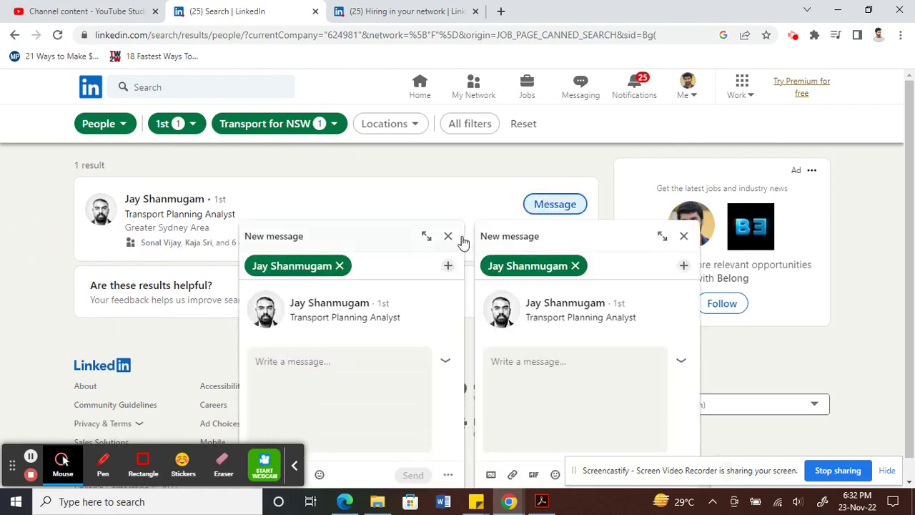
# Close the duplicate message window, expand the remaining empty draft, then close it unsent
pyautogui.click(448, 236)
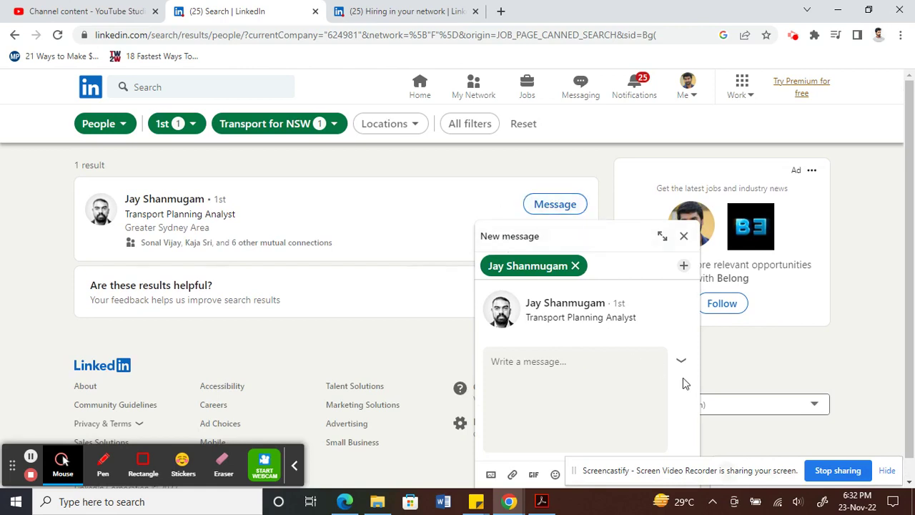
pyautogui.click(662, 236)
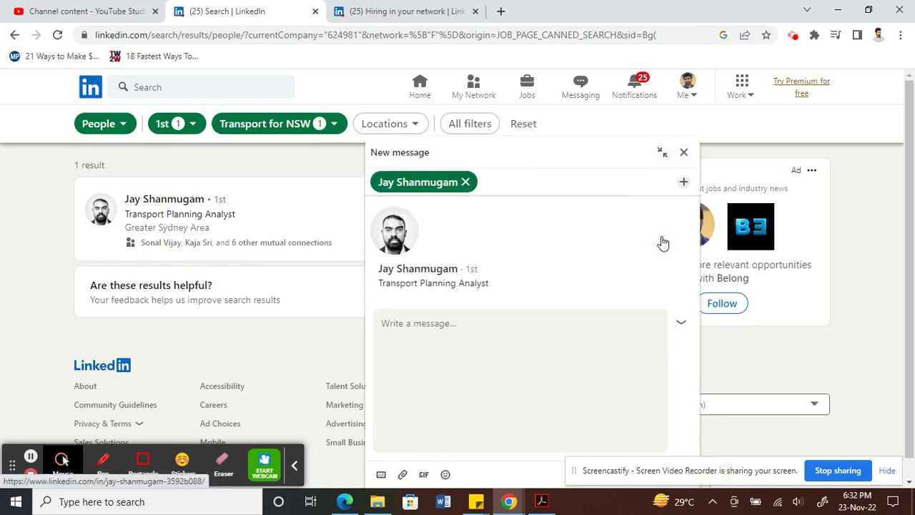
pyautogui.click(441, 326)
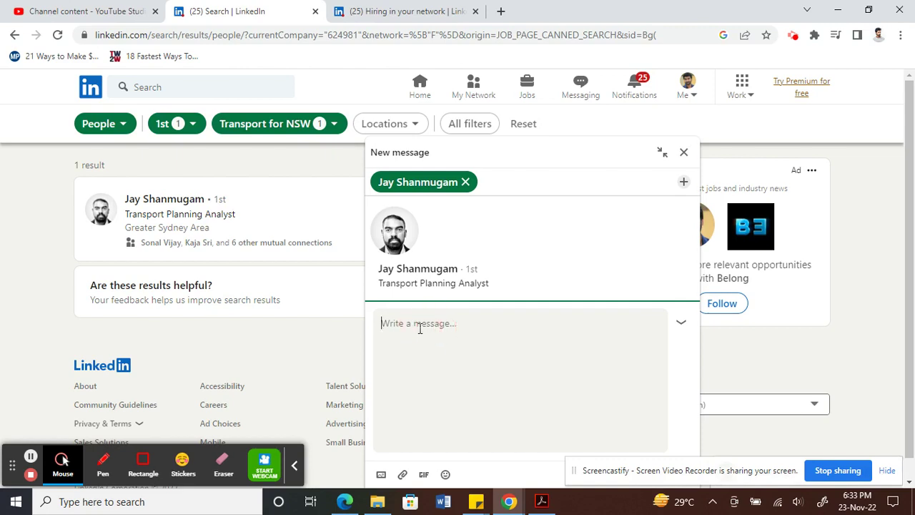
pyautogui.click(426, 373)
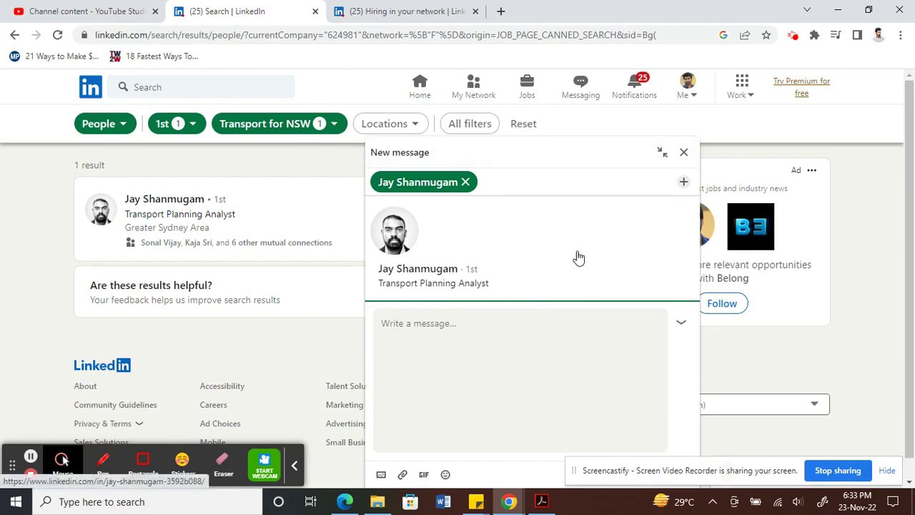
pyautogui.click(684, 155)
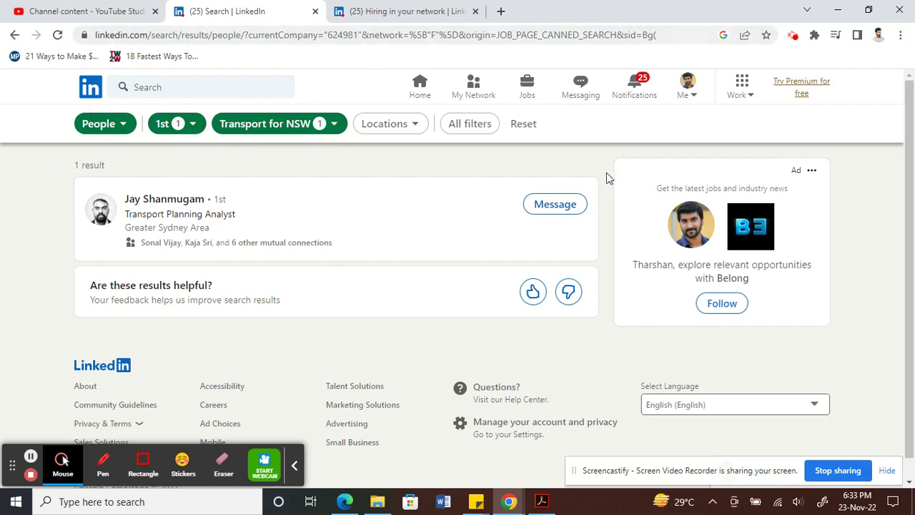
# Run a LinkedIn search for 'transport NSw'
pyautogui.click(148, 87)
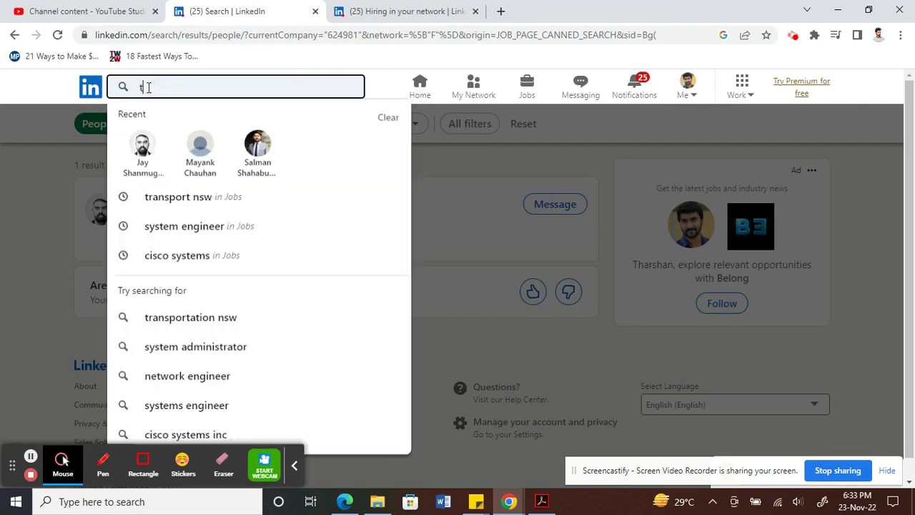
pyautogui.write('transport ')
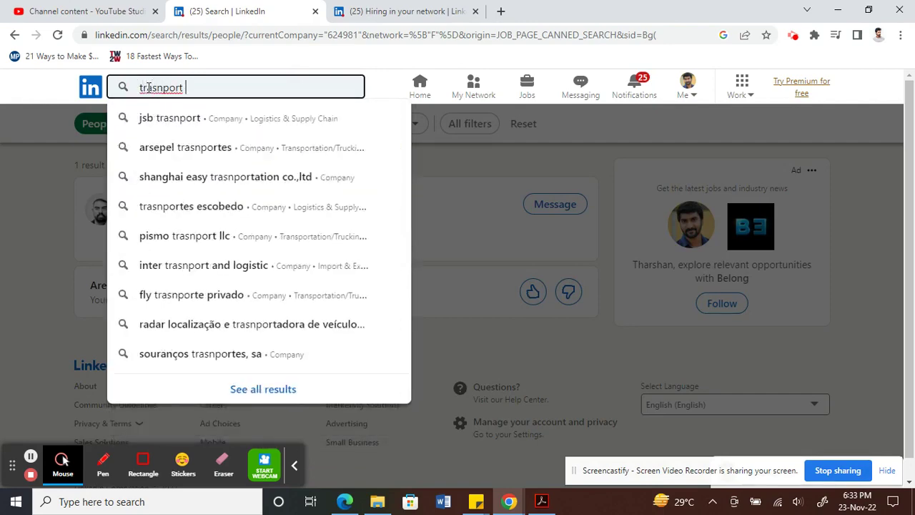
pyautogui.write('NSw')
pyautogui.press('Return')
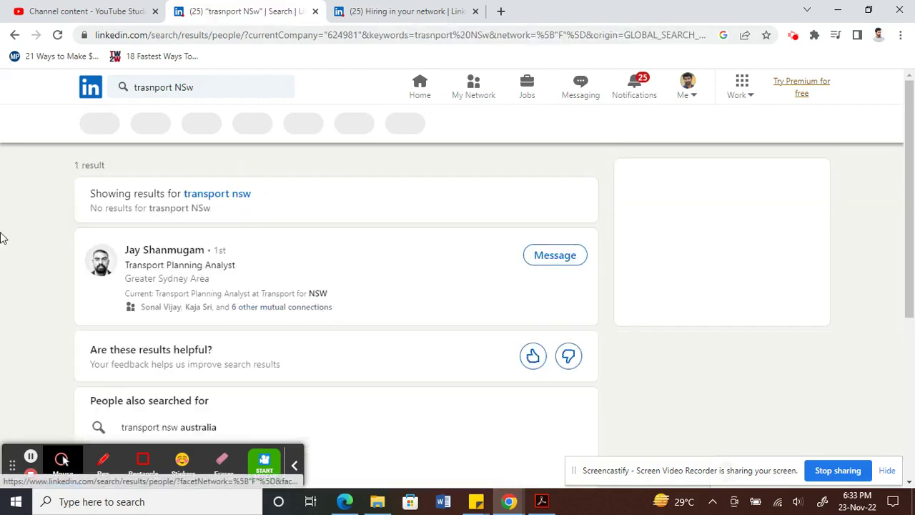
pyautogui.scroll(-2, 28, 247)
pyautogui.scroll(-2, 35, 258)
pyautogui.scroll(4, 33, 244)
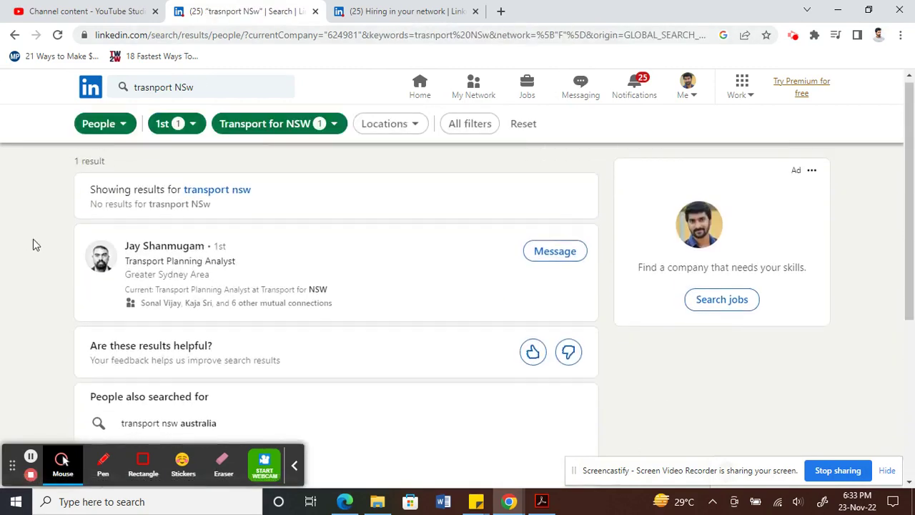
# Remove the 1st-degree filter and browse the roughly 10,000 Transport for NSW people
pyautogui.click(106, 123)
pyautogui.click(164, 129)
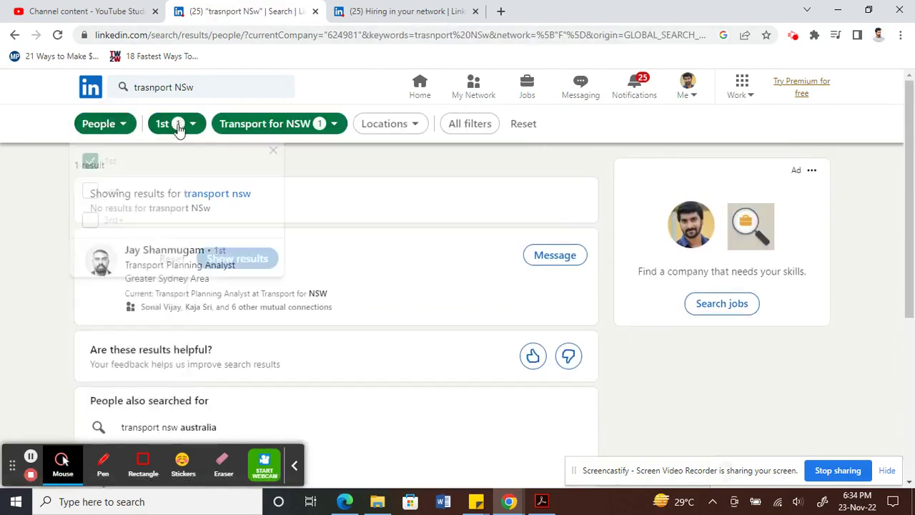
pyautogui.click(90, 161)
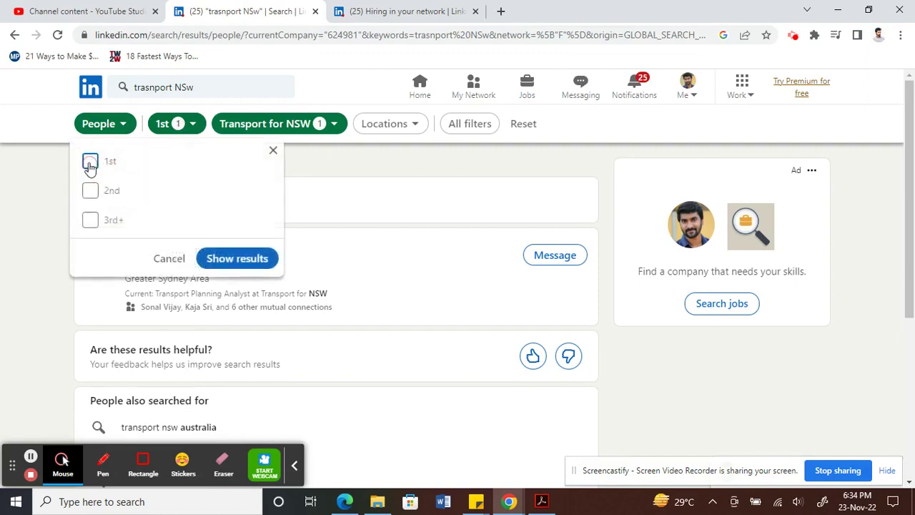
pyautogui.click(232, 259)
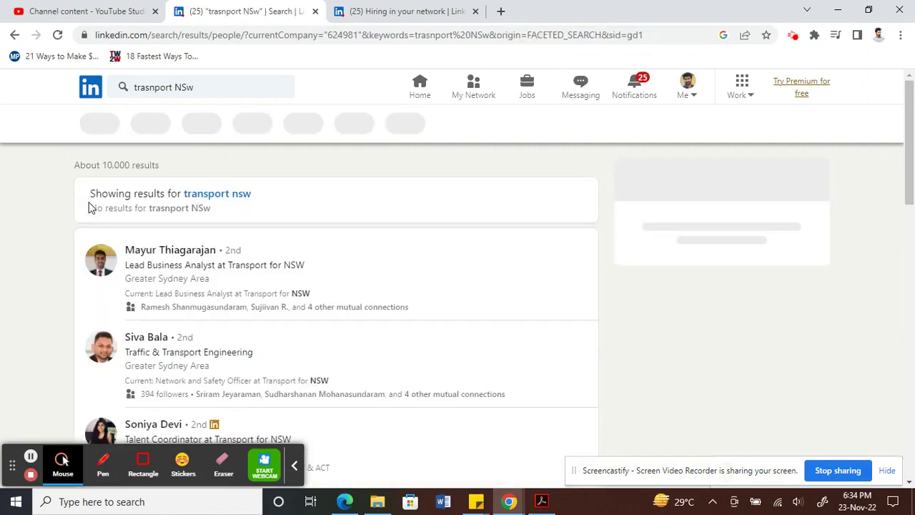
pyautogui.scroll(-1, 47, 245)
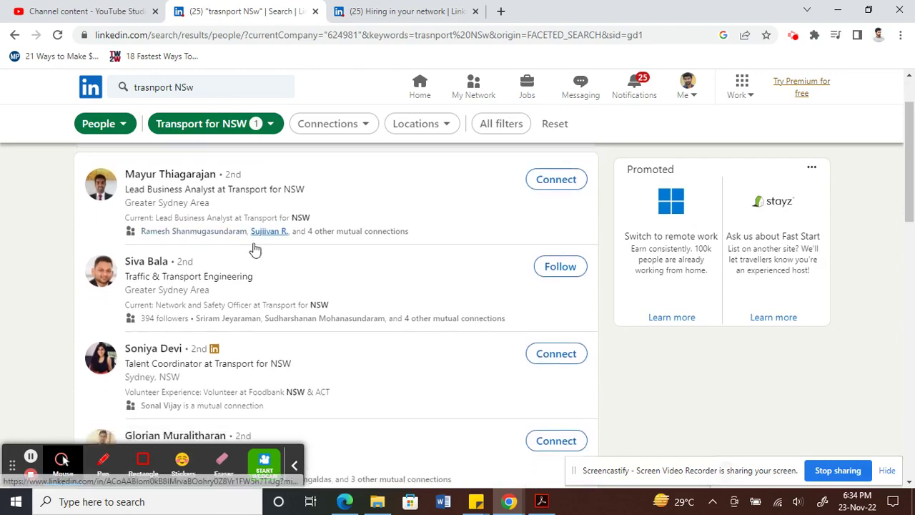
pyautogui.scroll(-5, 253, 249)
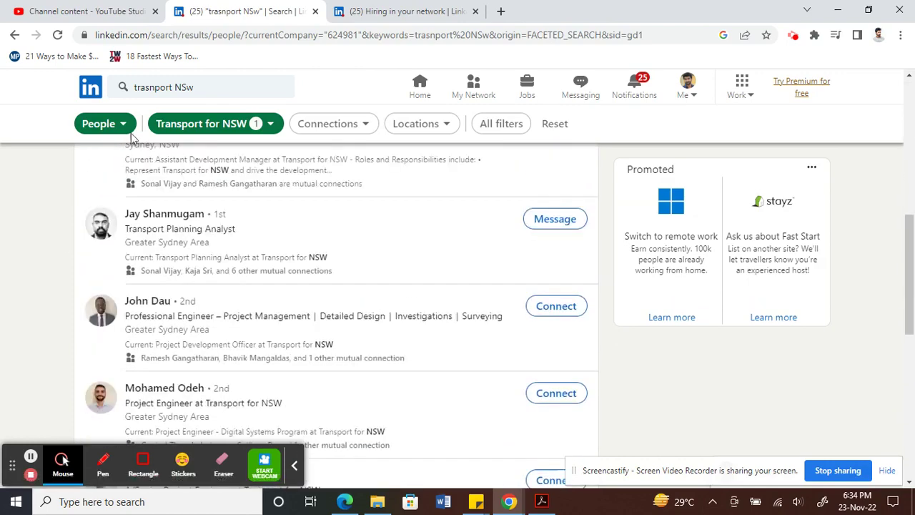
pyautogui.scroll(4, 132, 281)
pyautogui.scroll(3, 133, 281)
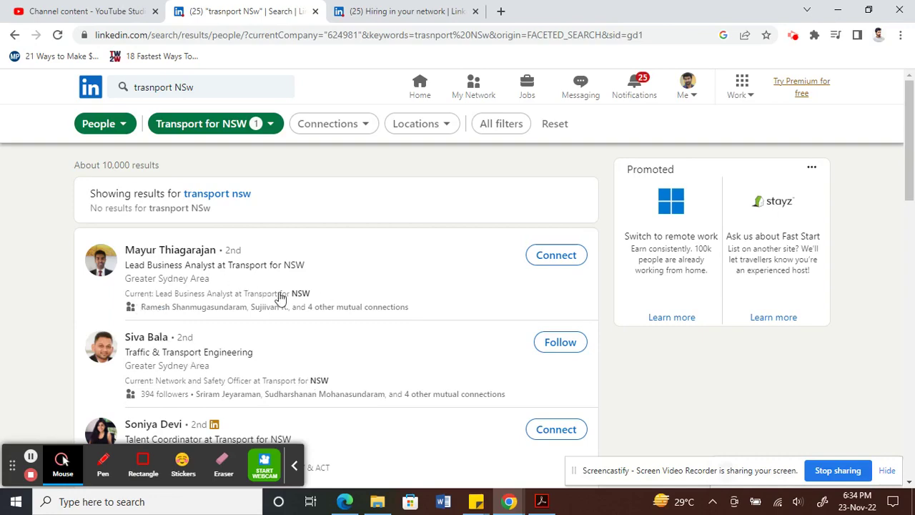
pyautogui.scroll(-5, 295, 327)
pyautogui.scroll(-5, 295, 328)
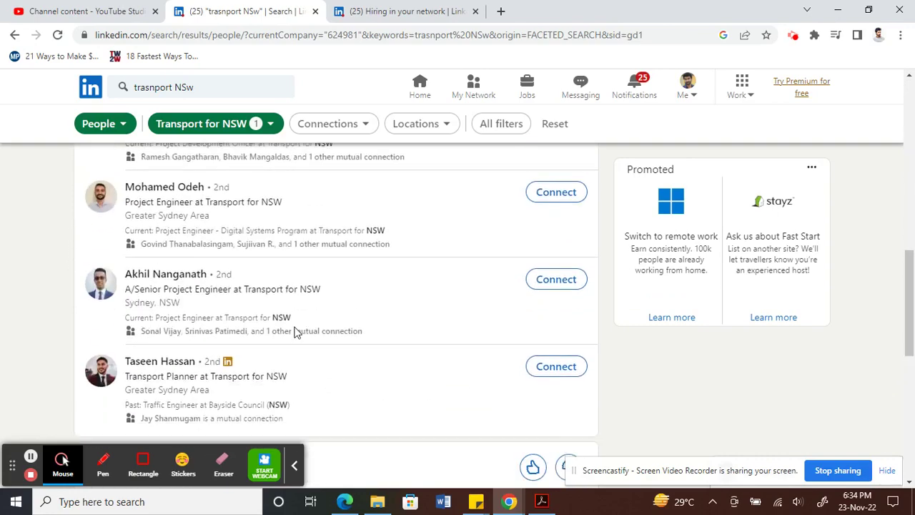
pyautogui.scroll(1, 296, 331)
pyautogui.scroll(1, 296, 331)
pyautogui.scroll(-1, 279, 325)
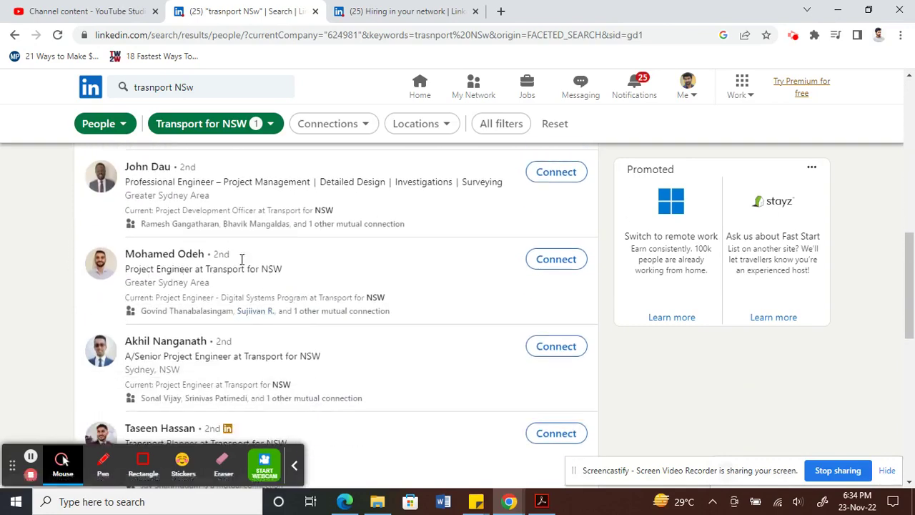
pyautogui.scroll(-1, 115, 261)
pyautogui.scroll(-1, 114, 261)
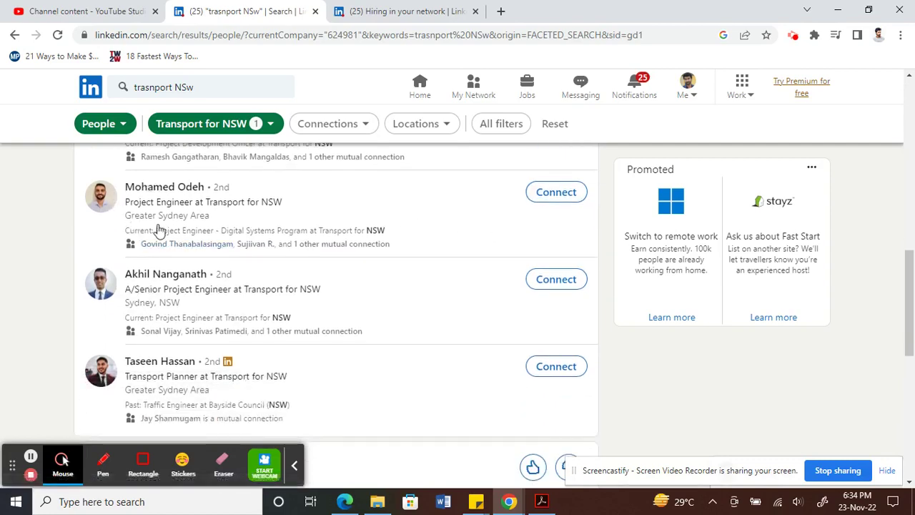
pyautogui.scroll(1, 158, 228)
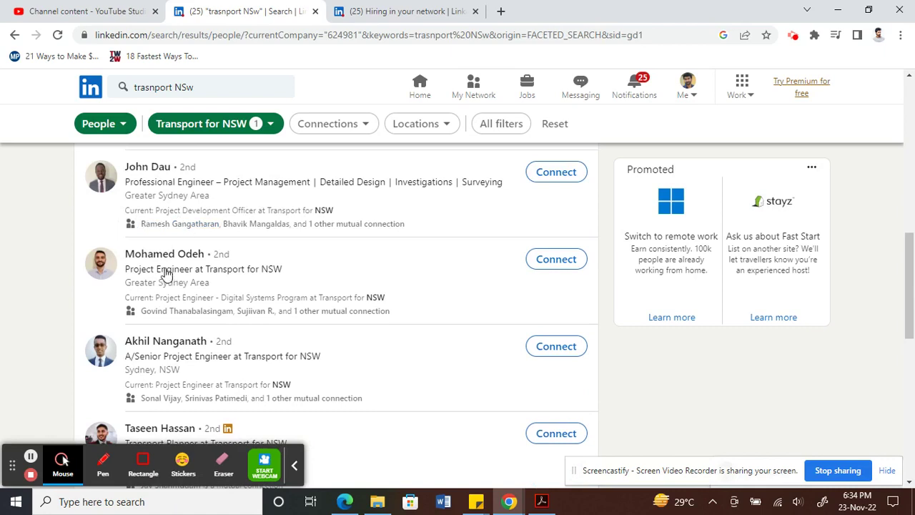